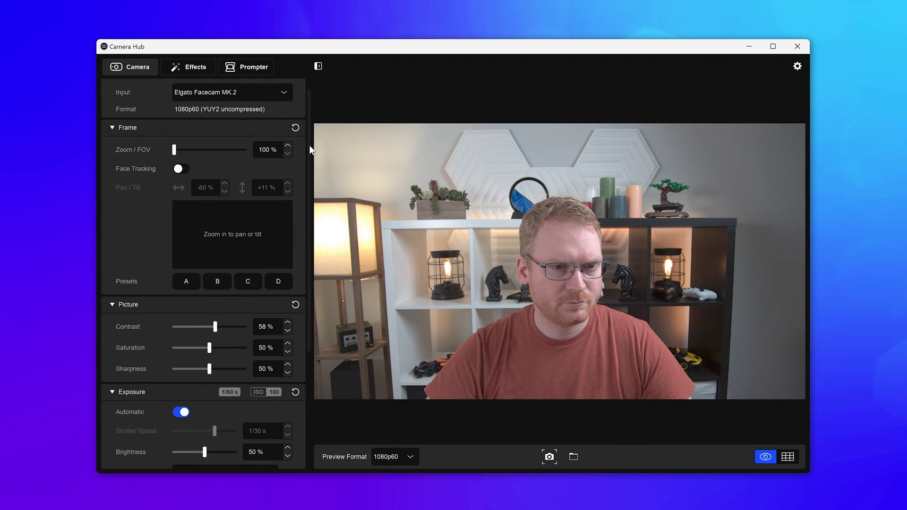
Scroll the Camera tab down to the Exposure and White Balance sections
drag(309, 145, 308, 194)
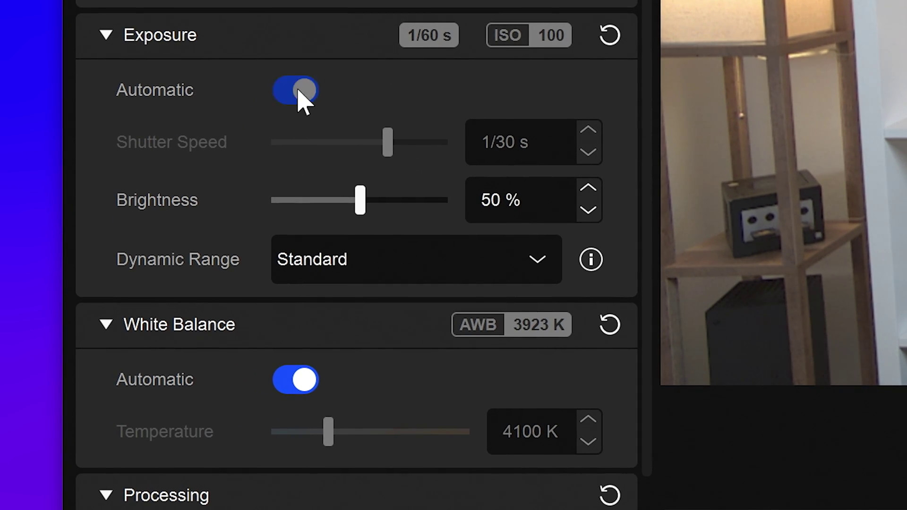
Switch exposure to manual, with a 1/60 s shutter and a lowered ISO
click(304, 99)
click(586, 154)
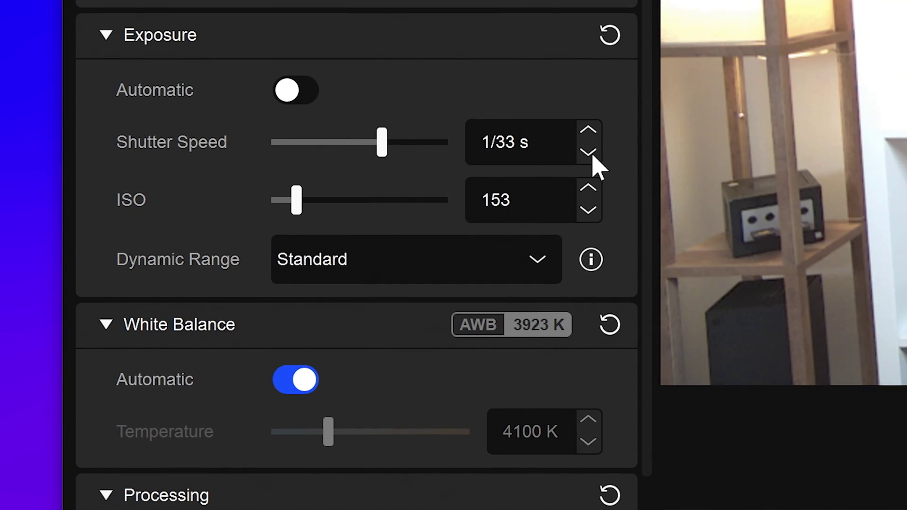
click(587, 155)
click(587, 212)
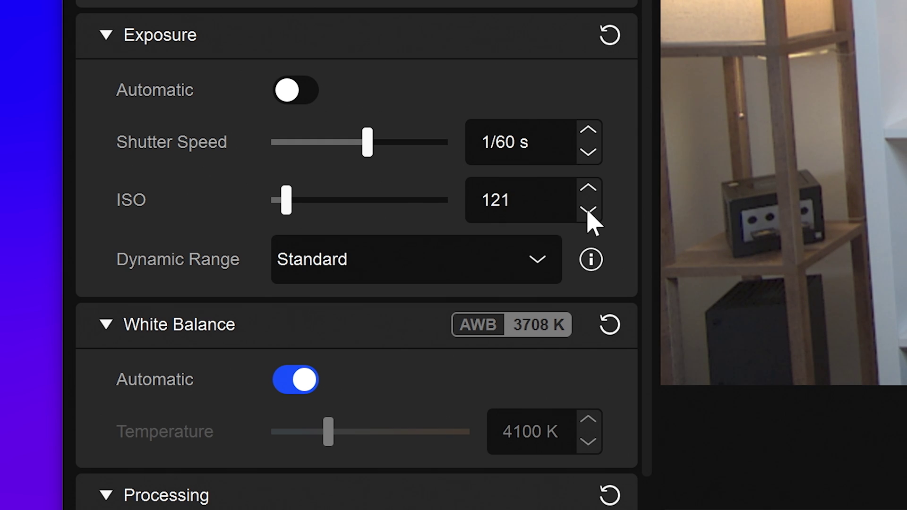
scroll(361, 240, down, 2)
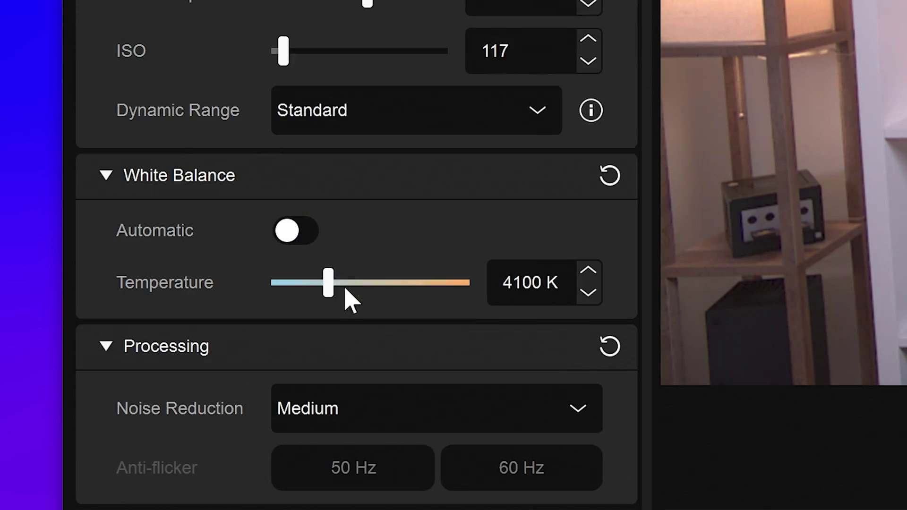
Lower the white balance temperature and fine-tune the shutter speed to reduce motion blur
drag(349, 287, 313, 289)
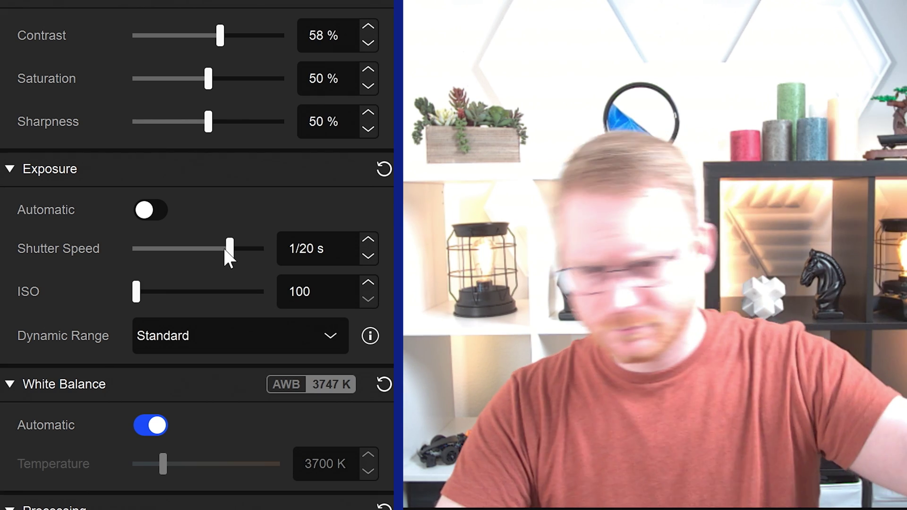
mouse_move(226, 251)
mouse_down()
mouse_move(241, 253)
mouse_move(205, 249)
mouse_up()
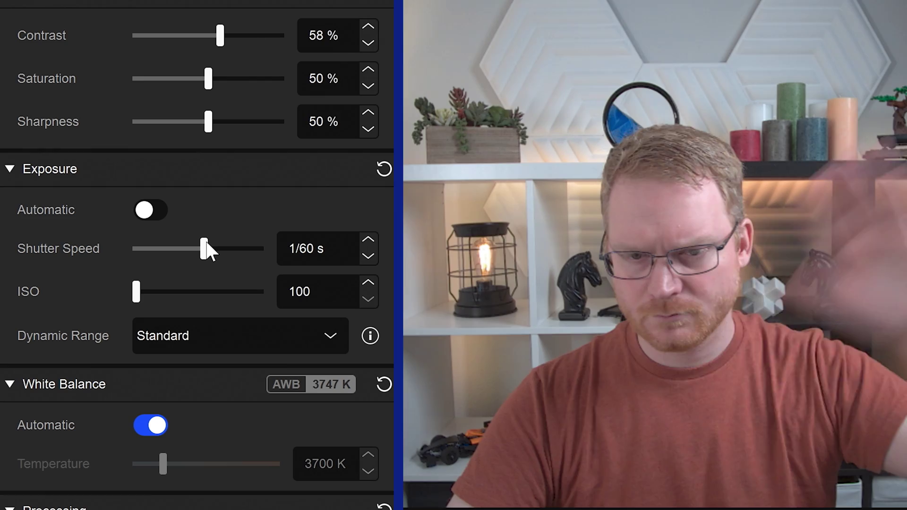
mouse_move(204, 248)
drag(205, 249, 197, 250)
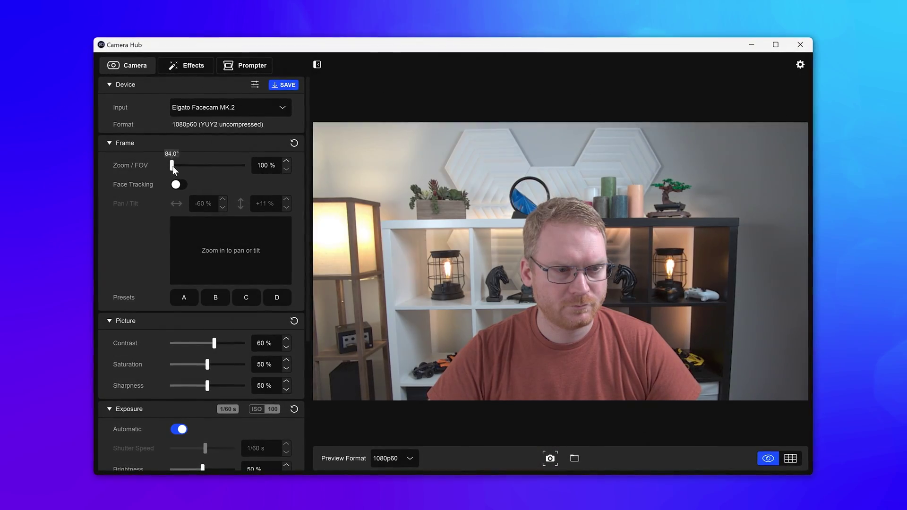
Zoom to about 205%, reposition the framing, then recall presets A, B, C and D
drag(172, 166, 196, 165)
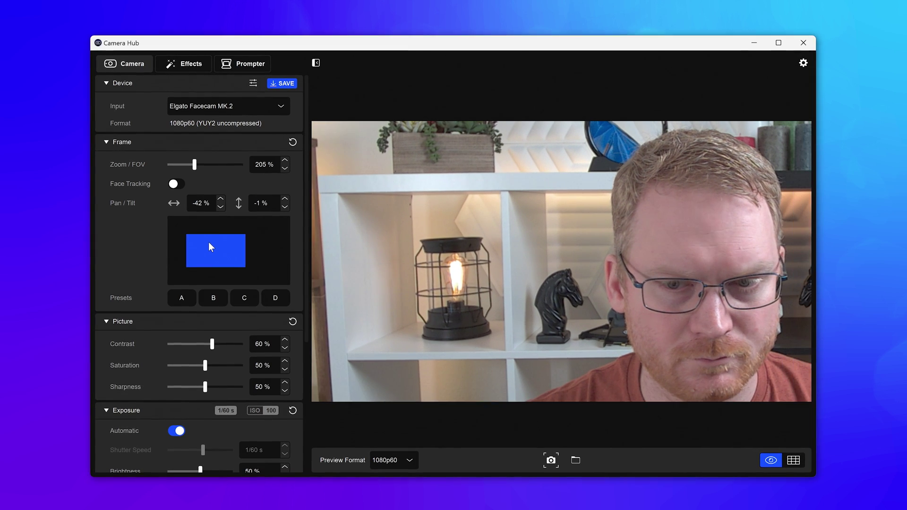
mouse_move(209, 246)
mouse_down()
mouse_move(247, 262)
mouse_move(195, 239)
mouse_move(210, 241)
mouse_up()
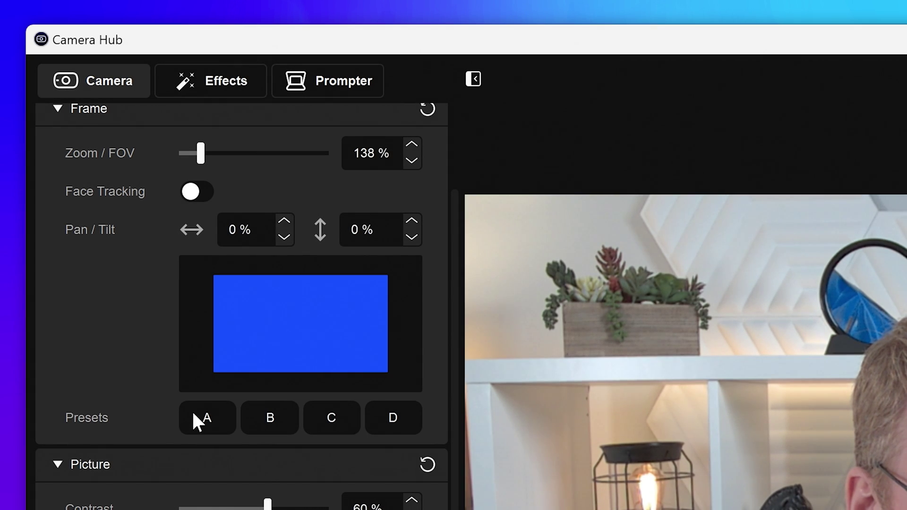
click(197, 417)
click(295, 422)
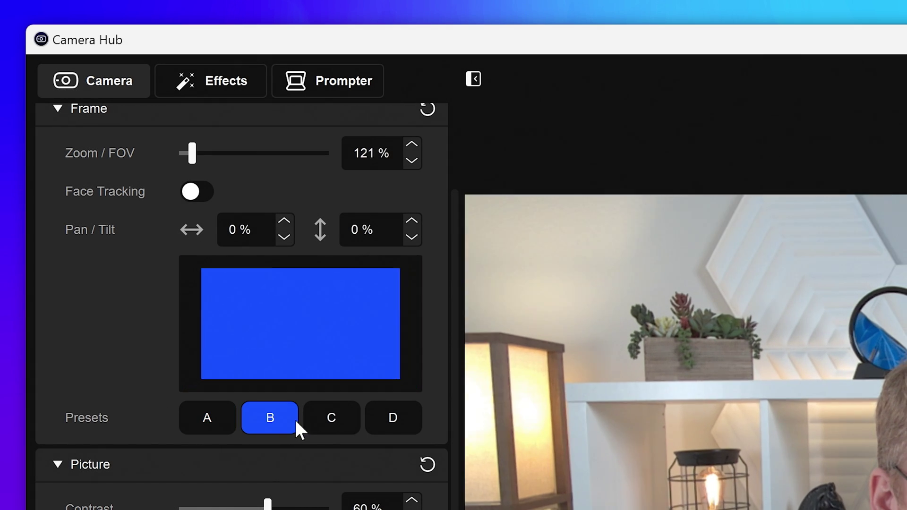
click(332, 423)
click(374, 424)
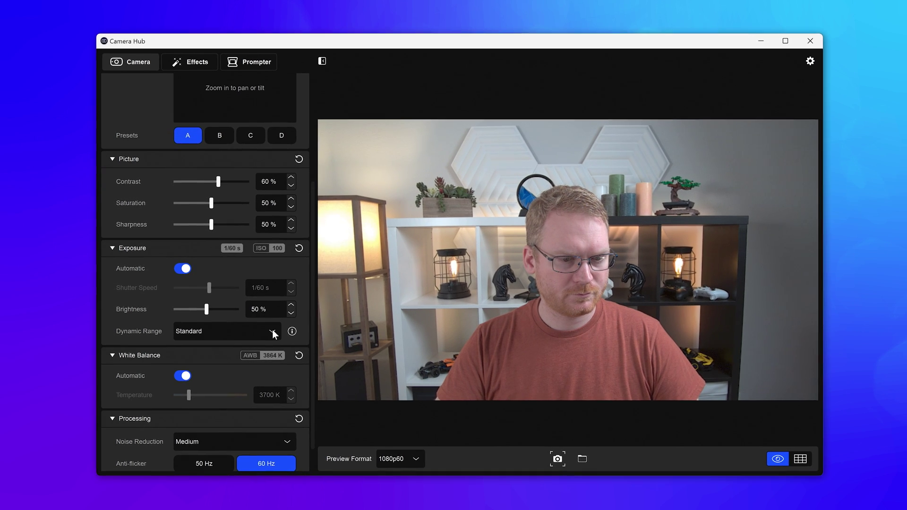
Check the Dynamic Range choices and keep Standard selected
click(272, 329)
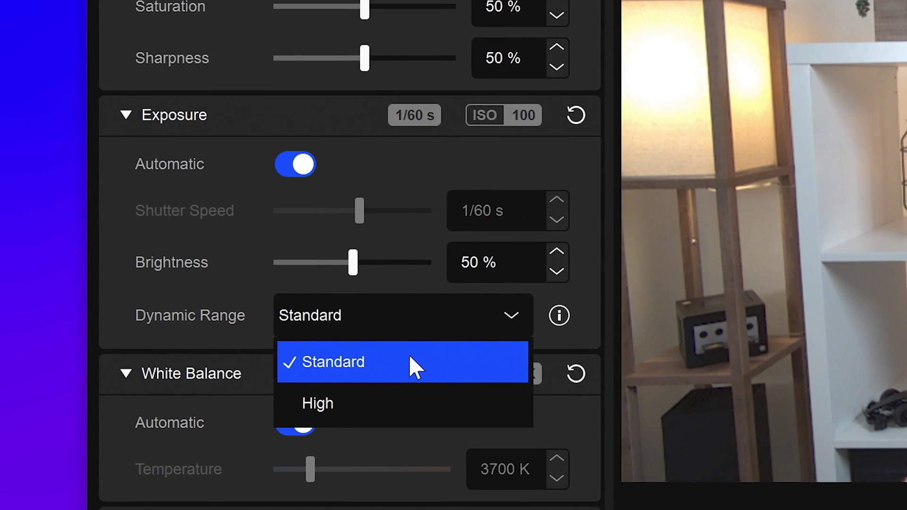
click(230, 349)
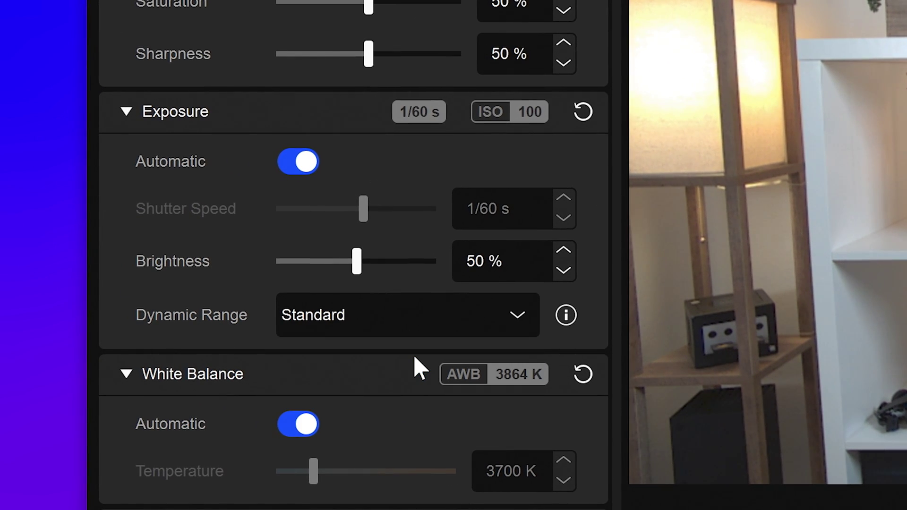
click(513, 314)
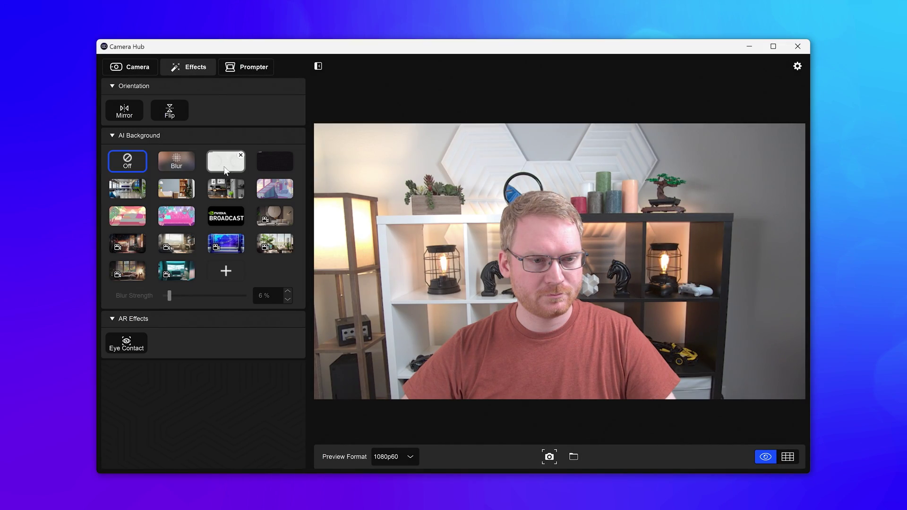
Try a news-studio backdrop and an adjusted background blur, then enable face tracking with slight zoom
click(173, 190)
click(233, 243)
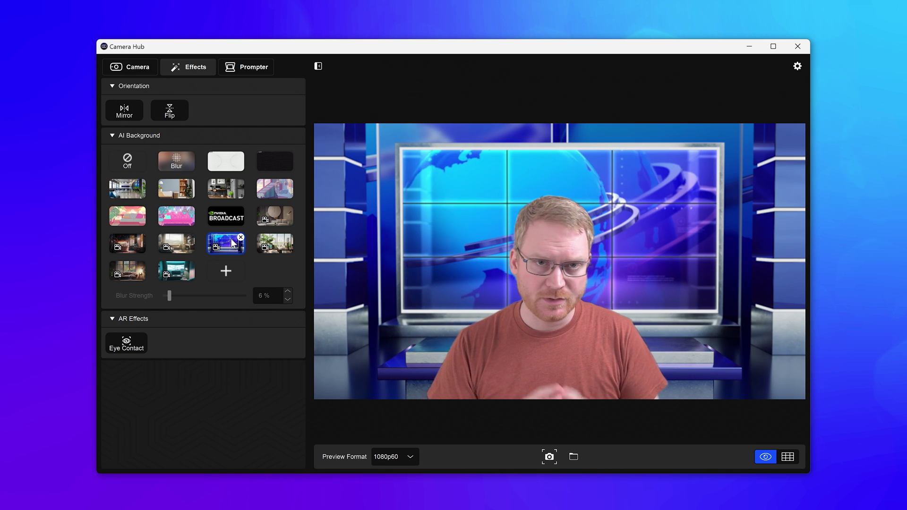
click(174, 168)
mouse_move(171, 294)
mouse_down()
mouse_move(212, 296)
mouse_move(167, 296)
mouse_up()
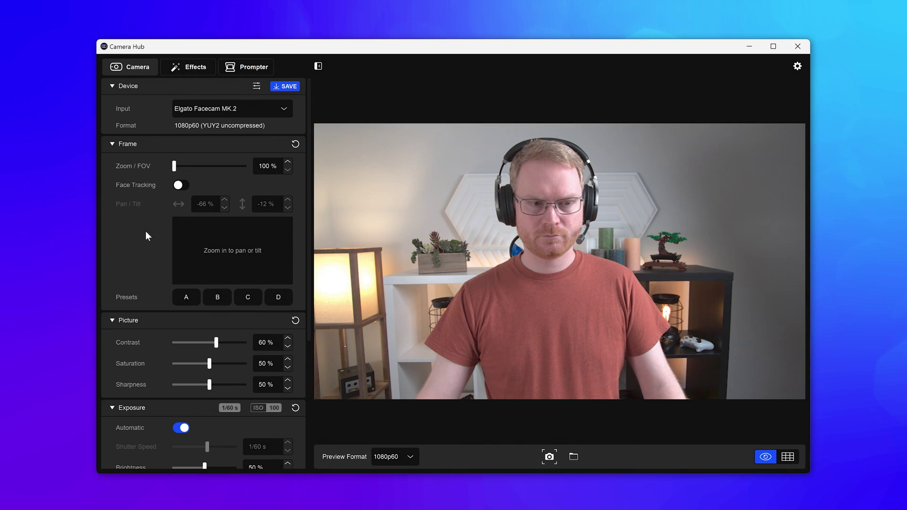
click(179, 185)
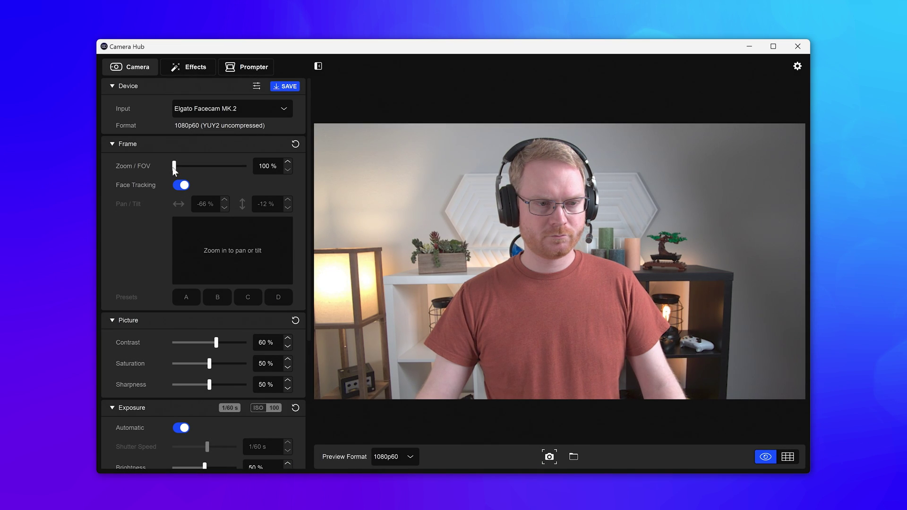
drag(173, 166, 183, 166)
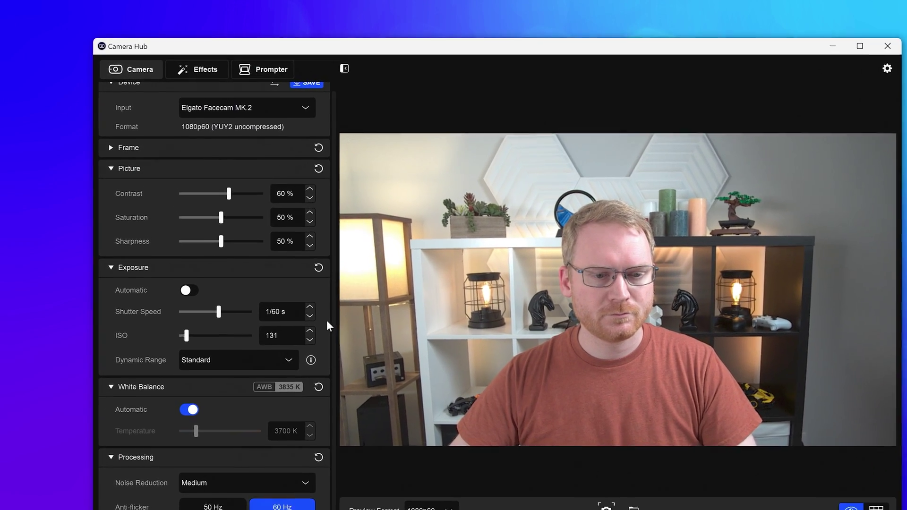
scroll(298, 304, up, 1)
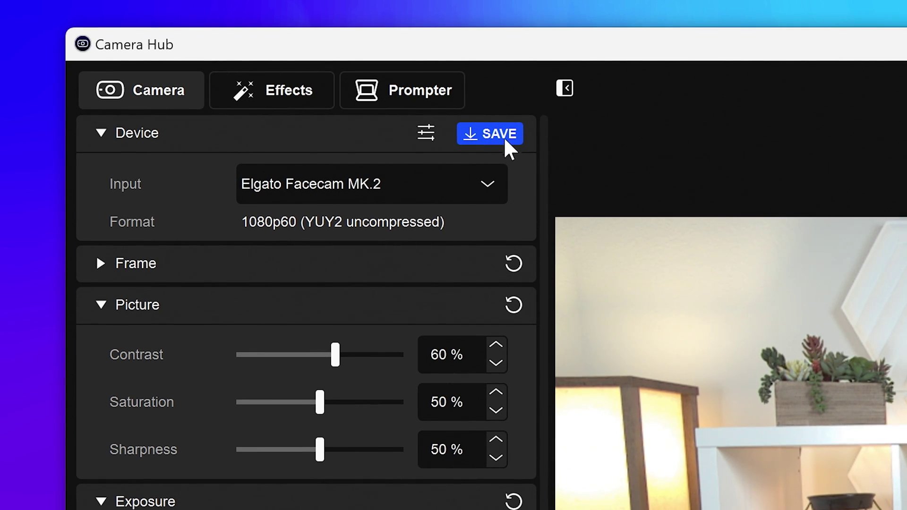
Save settings to the Facecam MK.2, then enlarge the OBS facecam source at bottom-right
click(501, 132)
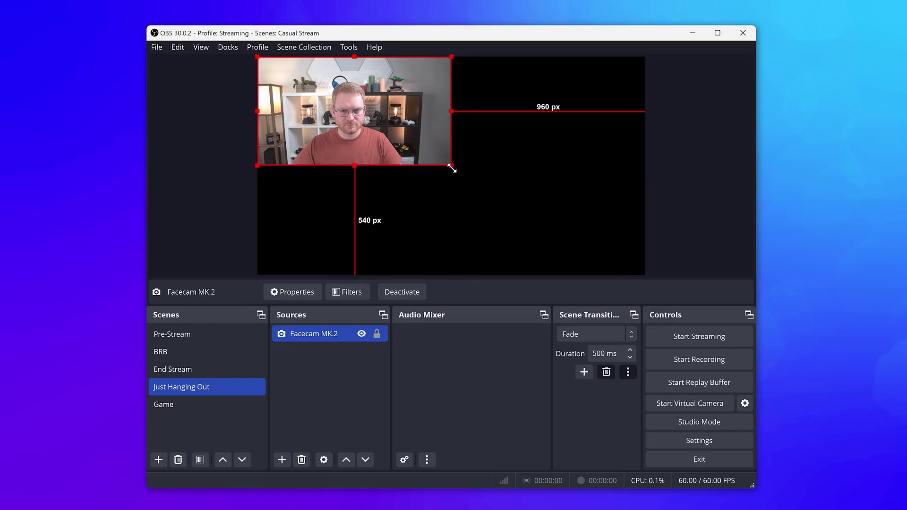
mouse_move(451, 168)
mouse_down()
mouse_move(514, 201)
mouse_move(482, 188)
mouse_up()
drag(425, 146, 581, 235)
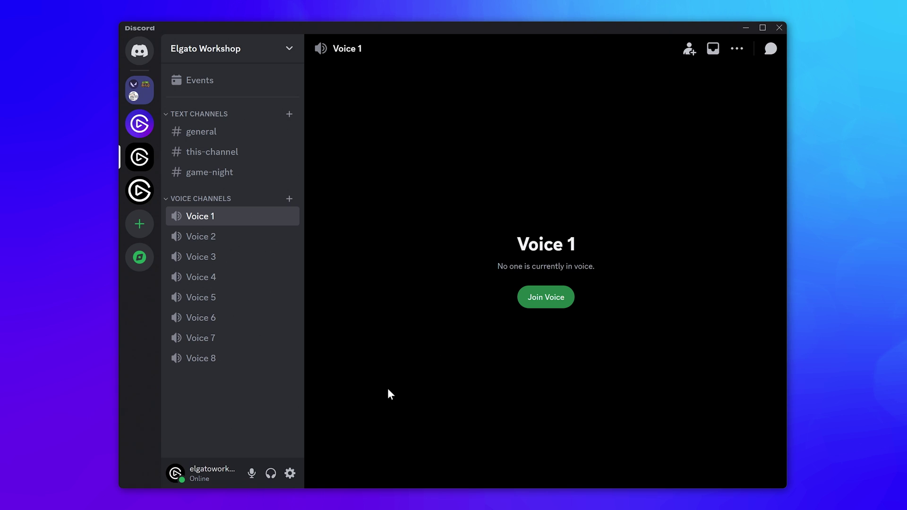
Select Elgato Facecam MK.2 as the camera in Discord's Voice & Video settings
click(290, 473)
scroll(209, 204, down, 5)
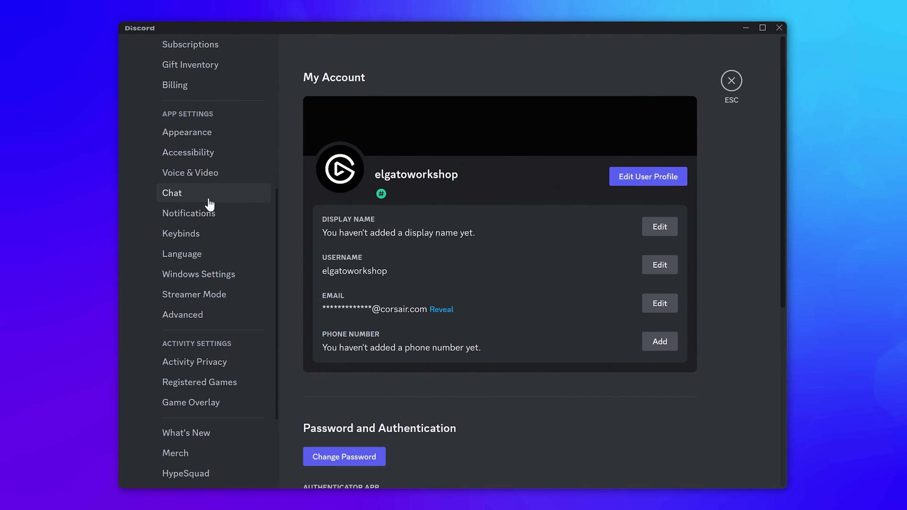
click(207, 180)
drag(783, 70, 785, 177)
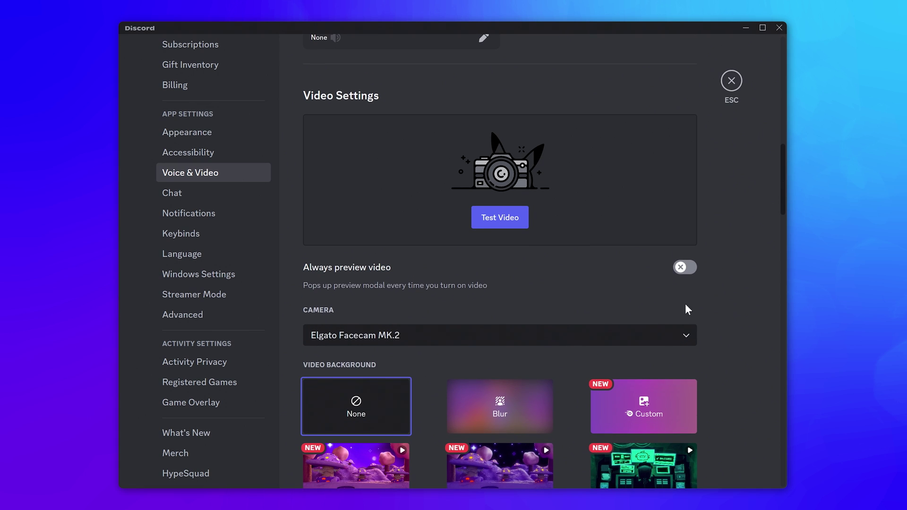
click(667, 338)
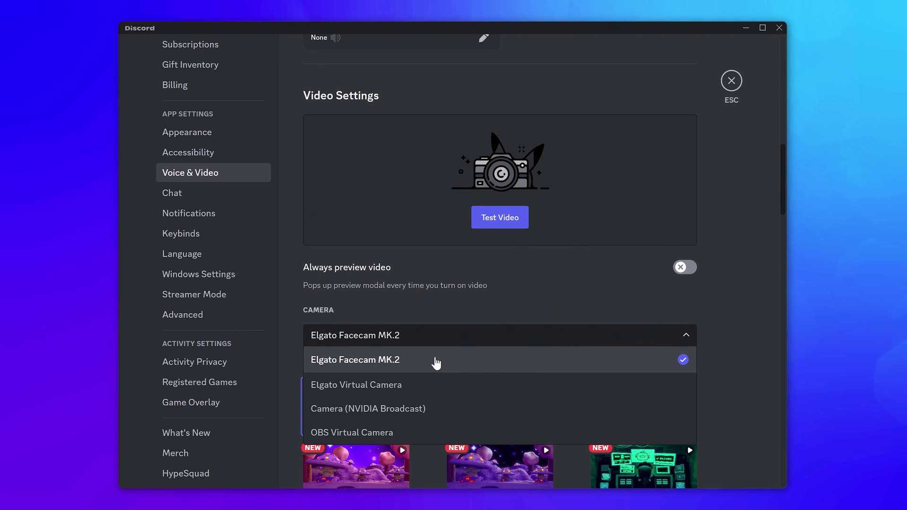
click(433, 364)
scroll(560, 284, up, 2)
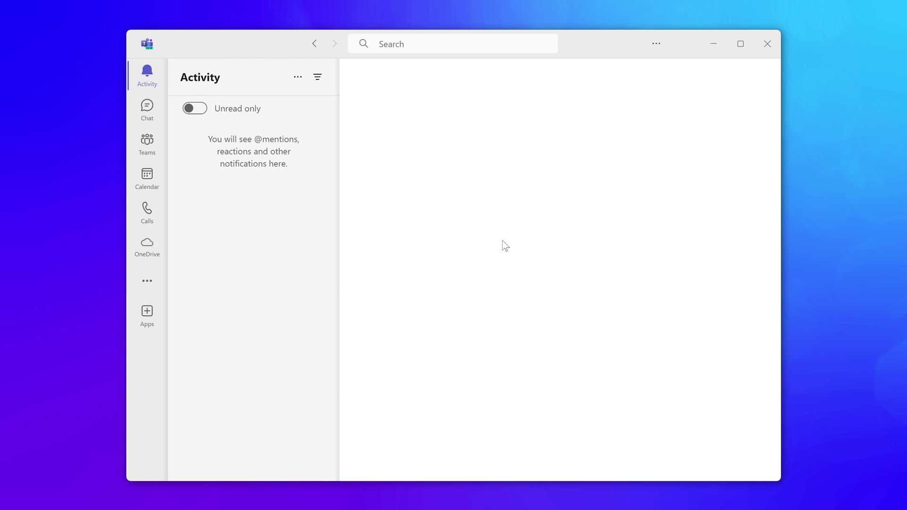
Choose Elgato Facecam MK.2 as the camera in the Teams Devices settings
click(656, 45)
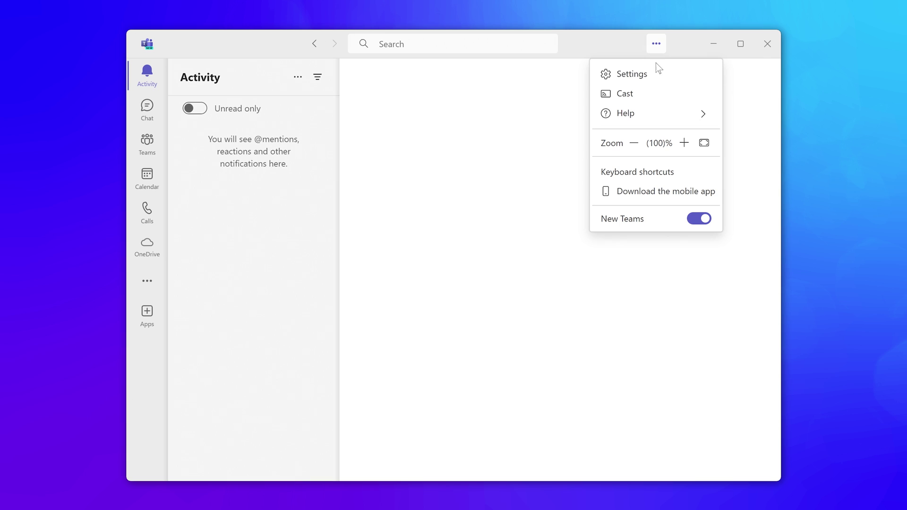
click(646, 76)
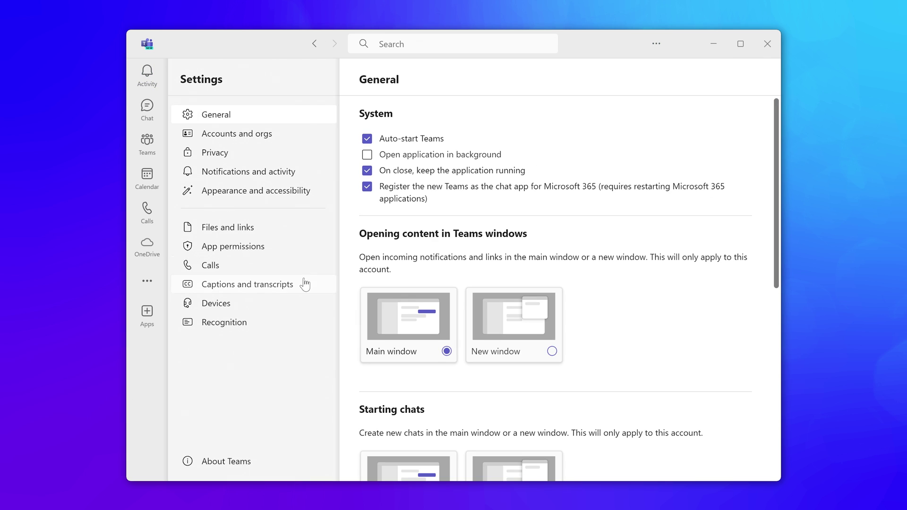
click(240, 311)
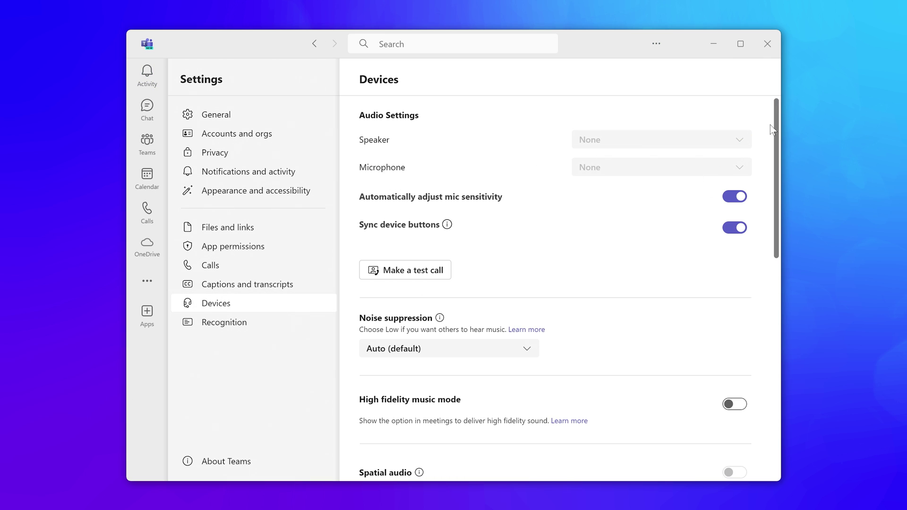
scroll(771, 129, down, 1)
scroll(765, 177, down, 3)
scroll(761, 221, down, 3)
scroll(755, 293, down, 1)
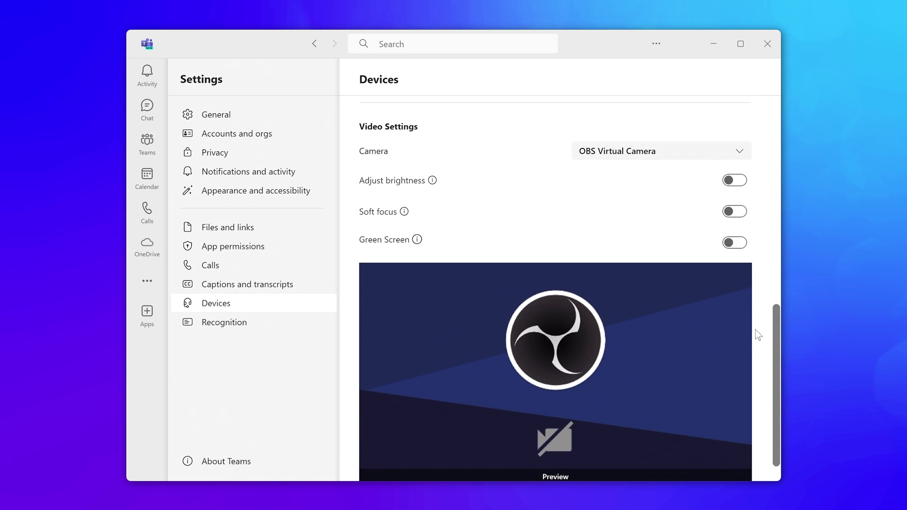
scroll(755, 335, down, 1)
click(738, 125)
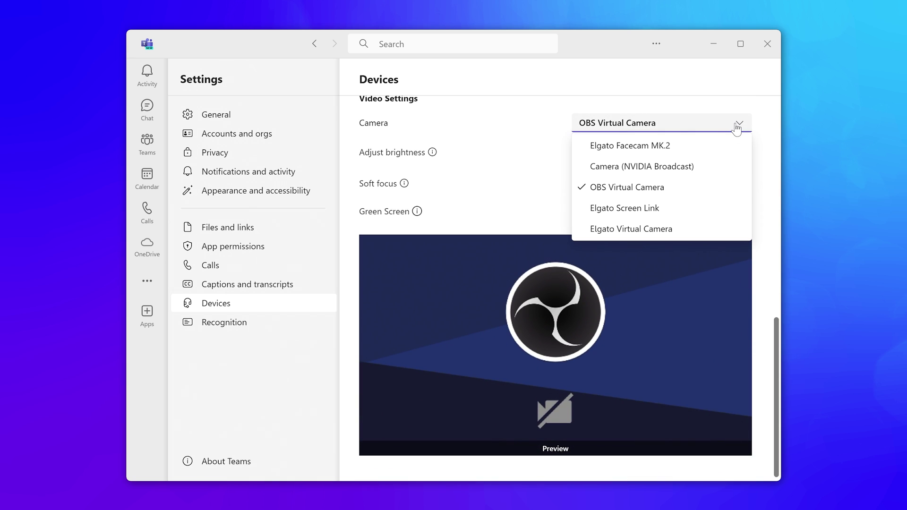
click(701, 145)
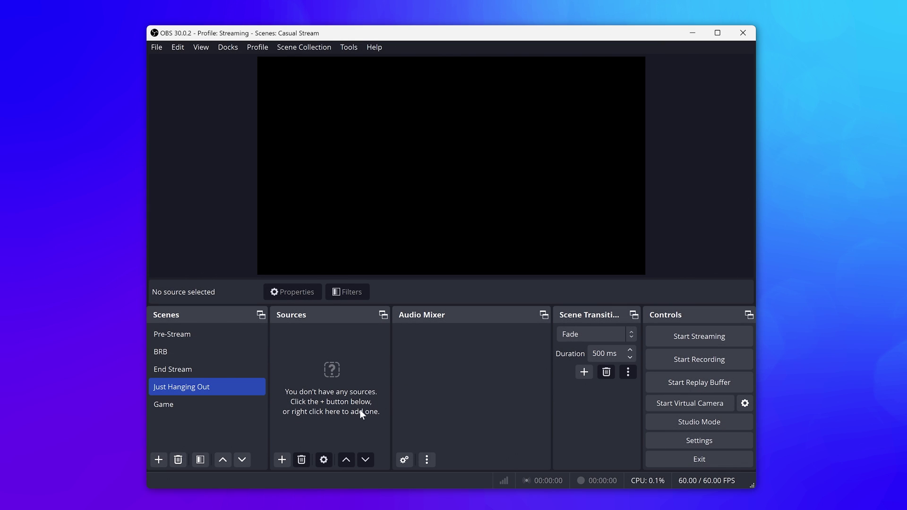
Add a Video Capture Device source 'Facecam MK.2' with Elgato Facecam MK.2 as its device
click(281, 460)
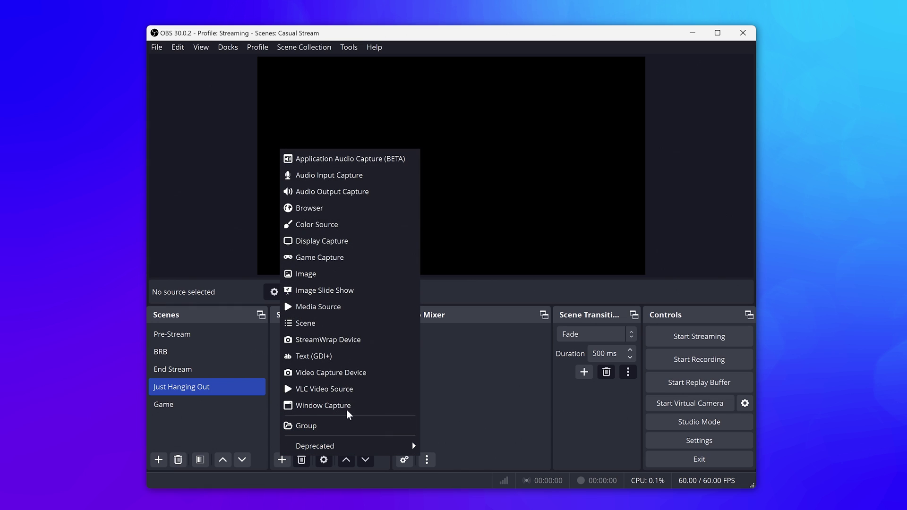
click(369, 373)
text(Facecam MK.2)
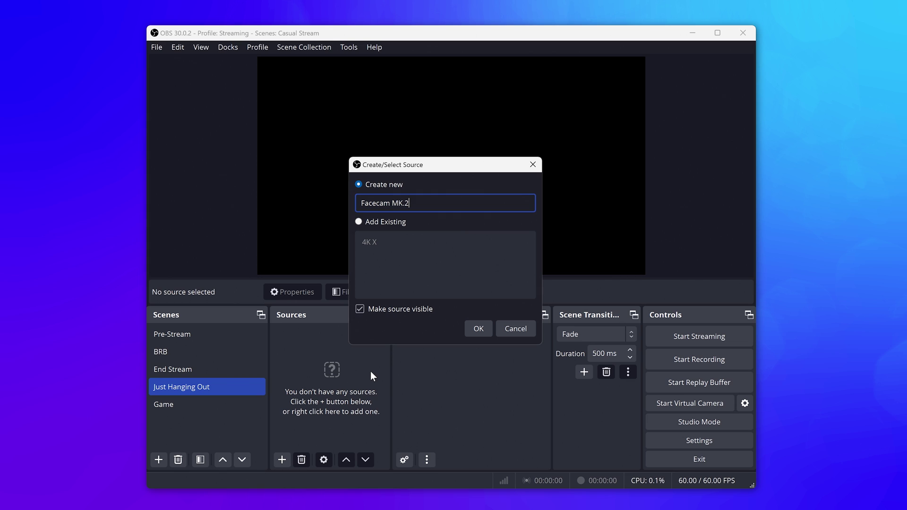
click(472, 331)
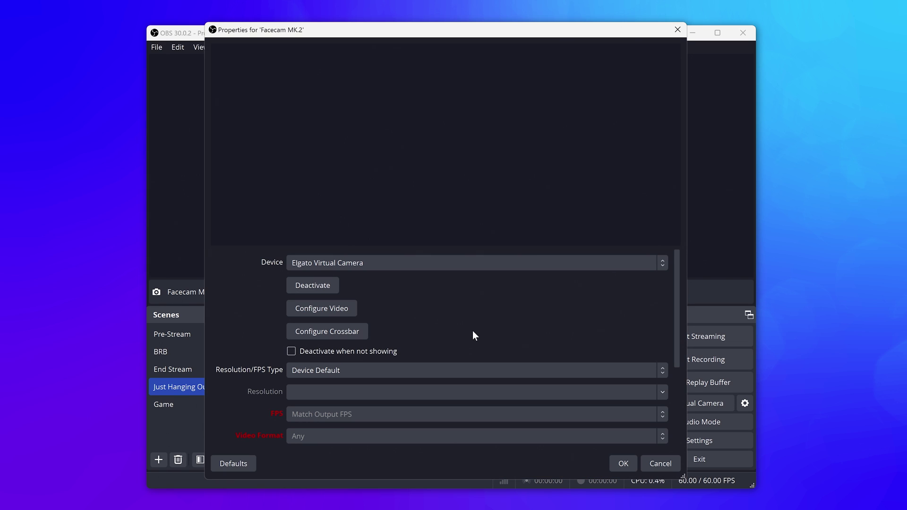
click(594, 266)
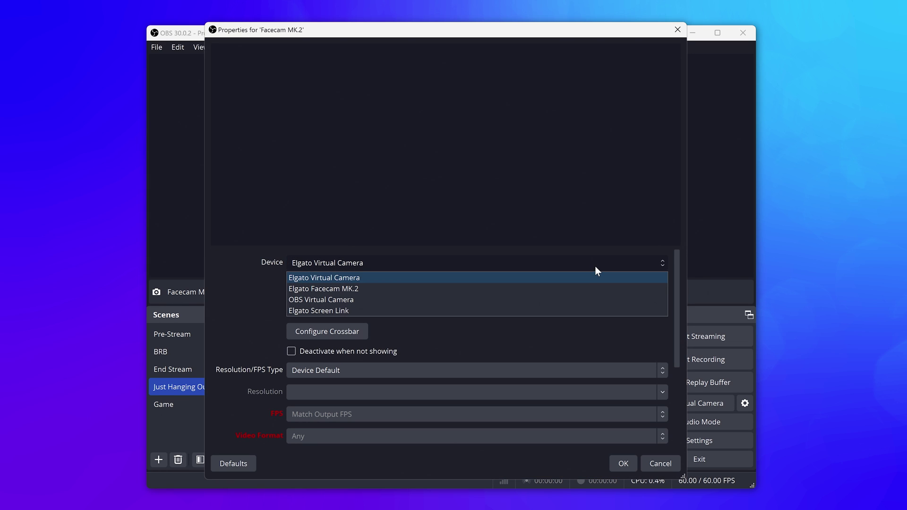
click(389, 288)
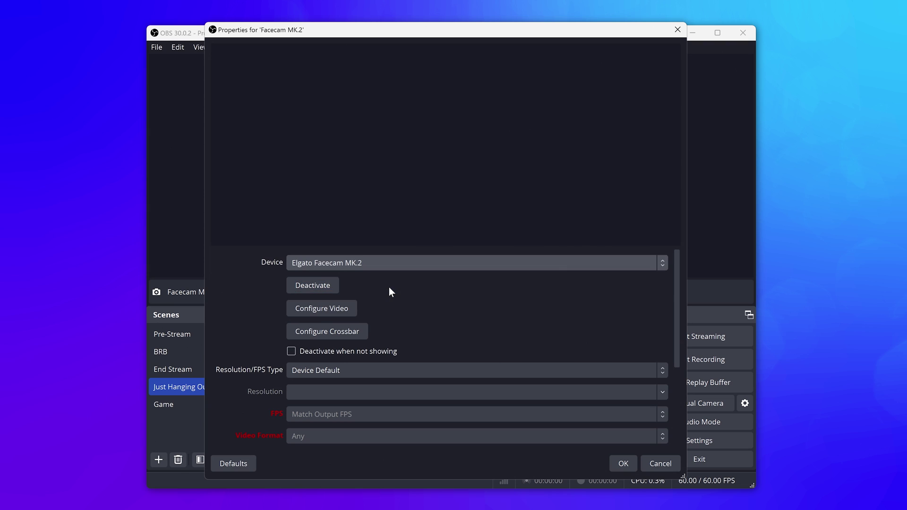
Give the Facecam MK.2 source Custom mode, 1920x1080 resolution and 60 FPS, and apply
click(620, 463)
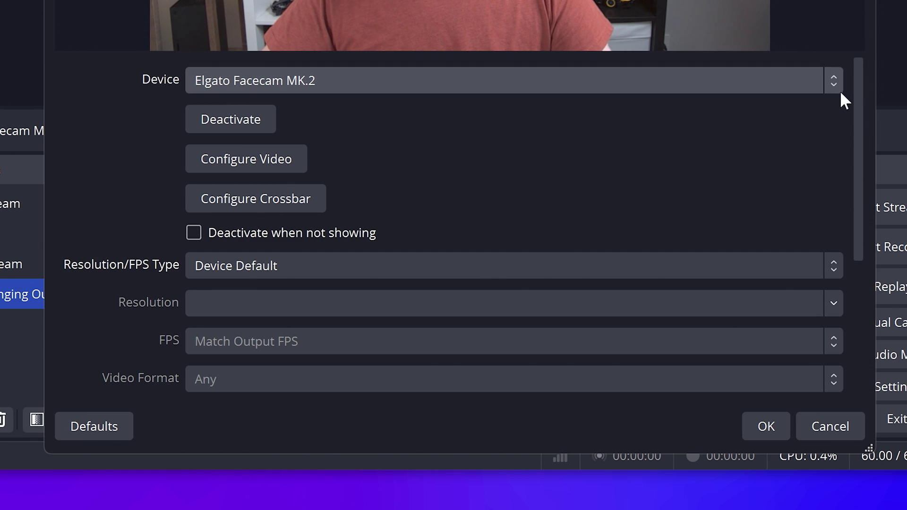
mouse_move(856, 92)
mouse_down()
mouse_move(856, 137)
mouse_move(690, 161)
mouse_up()
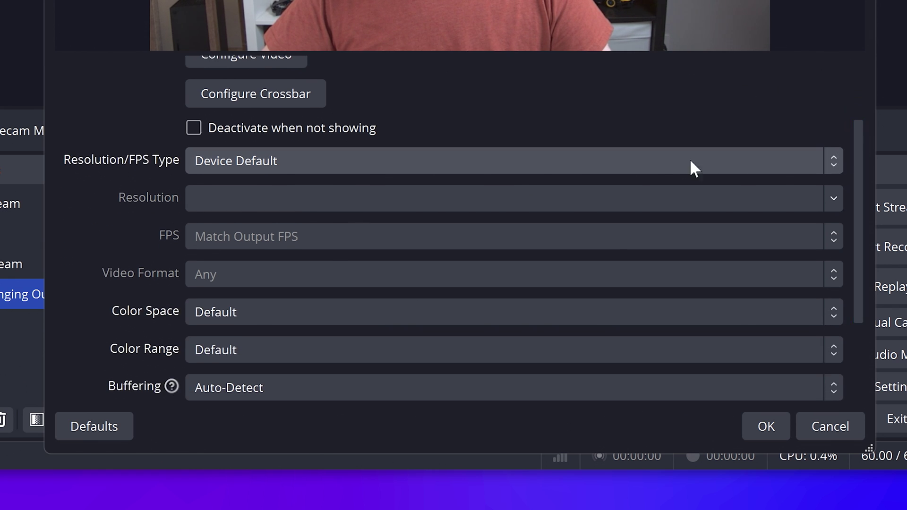
click(414, 162)
click(382, 205)
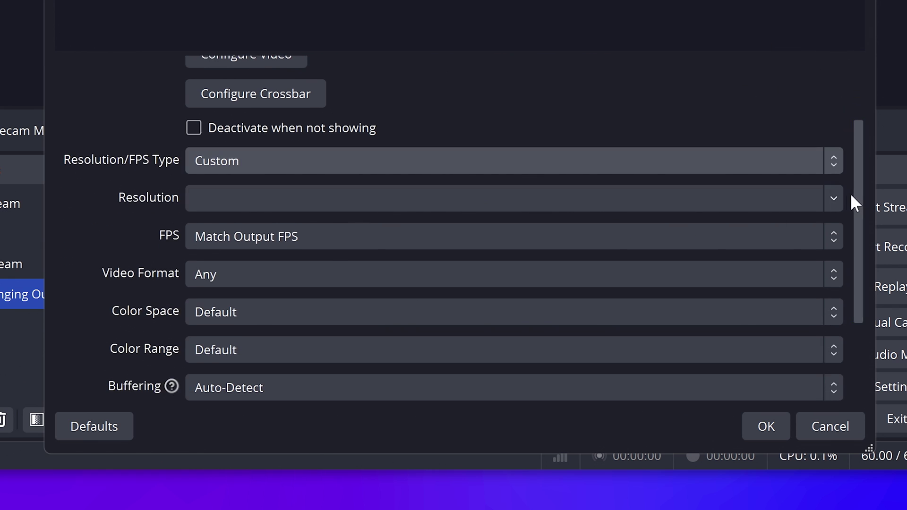
click(837, 196)
click(812, 221)
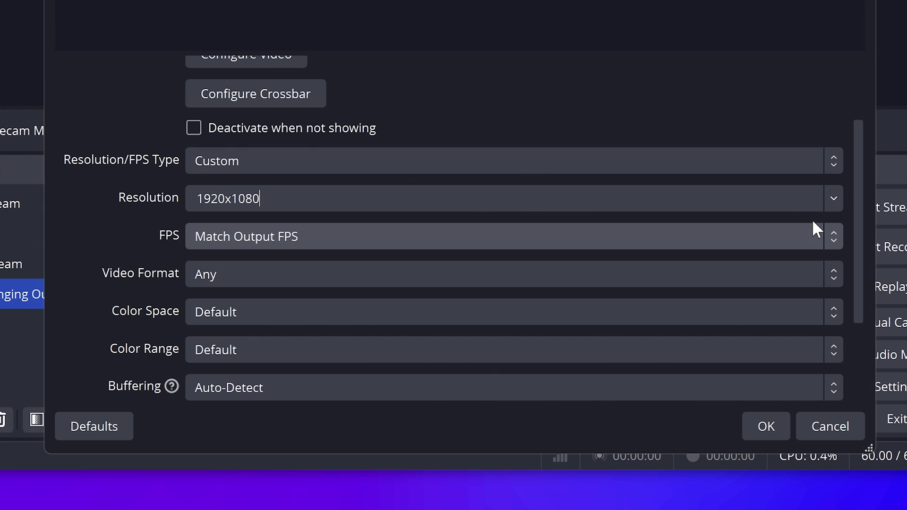
click(834, 236)
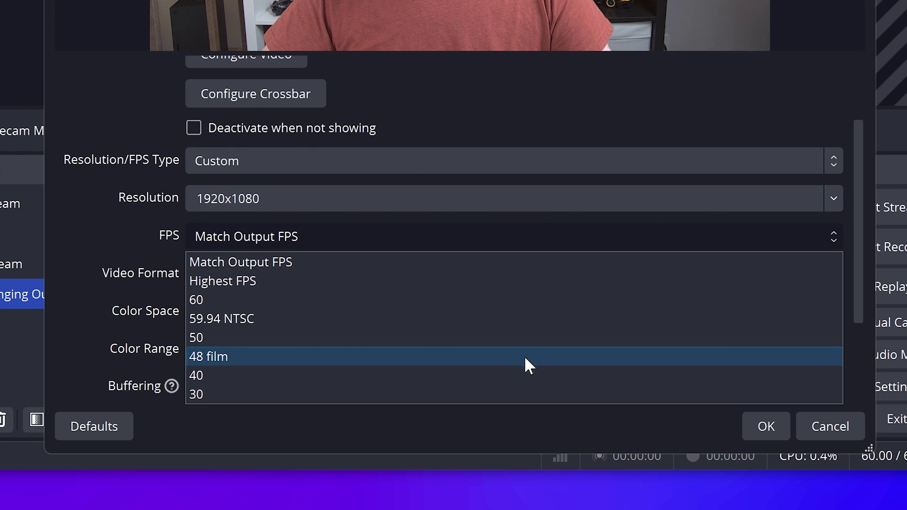
click(551, 300)
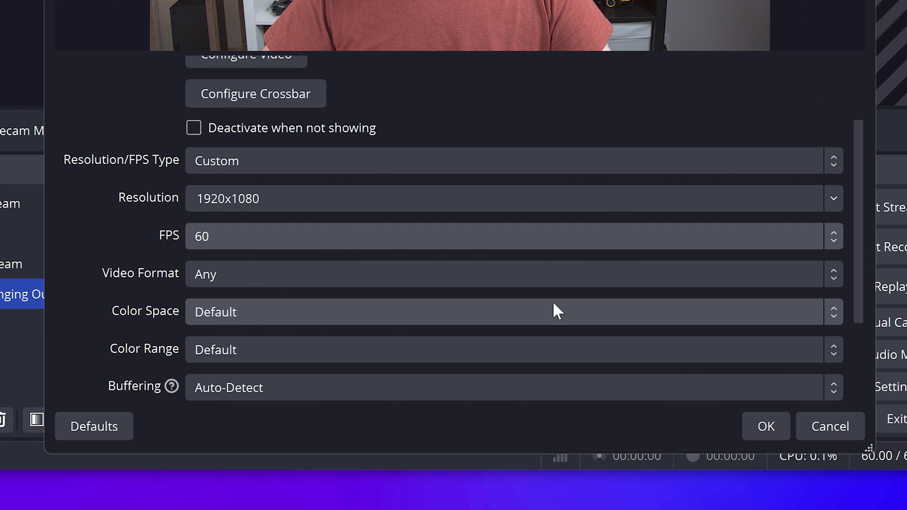
click(759, 425)
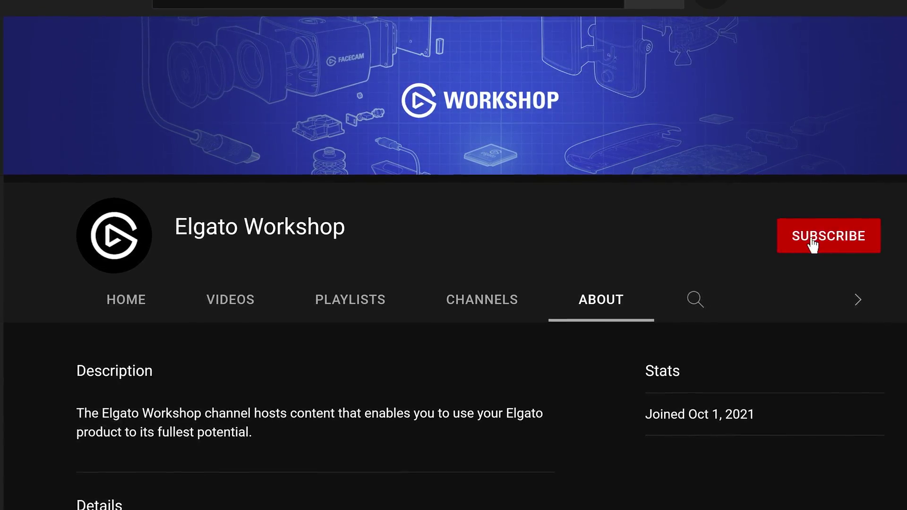
Subscribe to the Elgato Workshop YouTube channel from its channel page
click(811, 241)
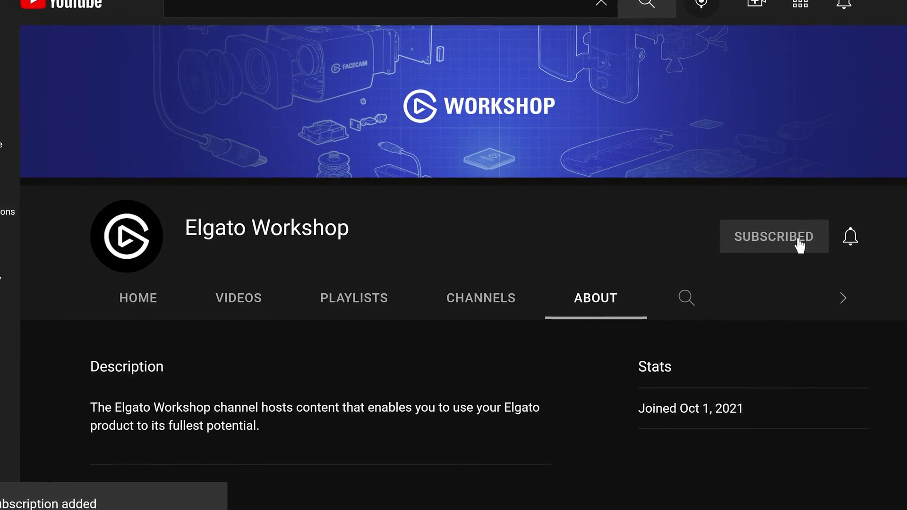